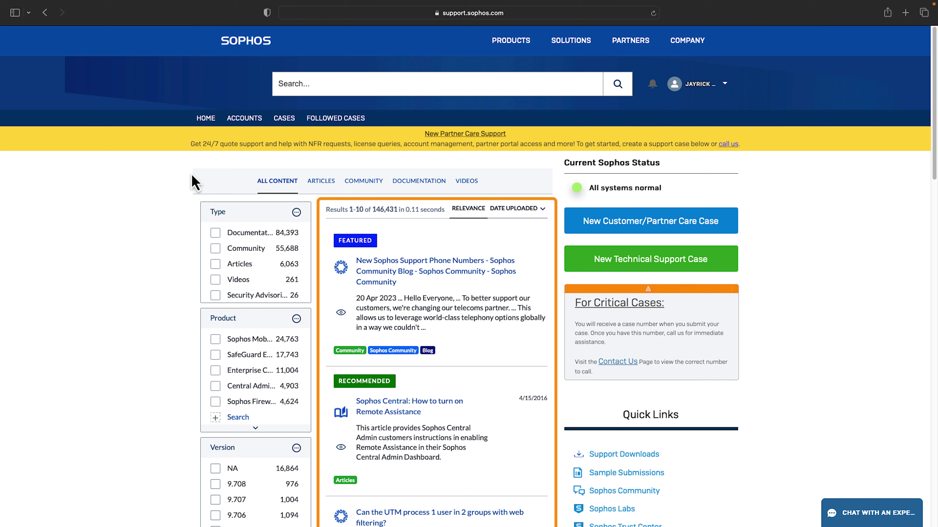
Step: Filter the portal results to English-language articles
{"action": "scroll", "coordinate": [188, 217], "scroll_direction": "down", "scroll_amount": 3}
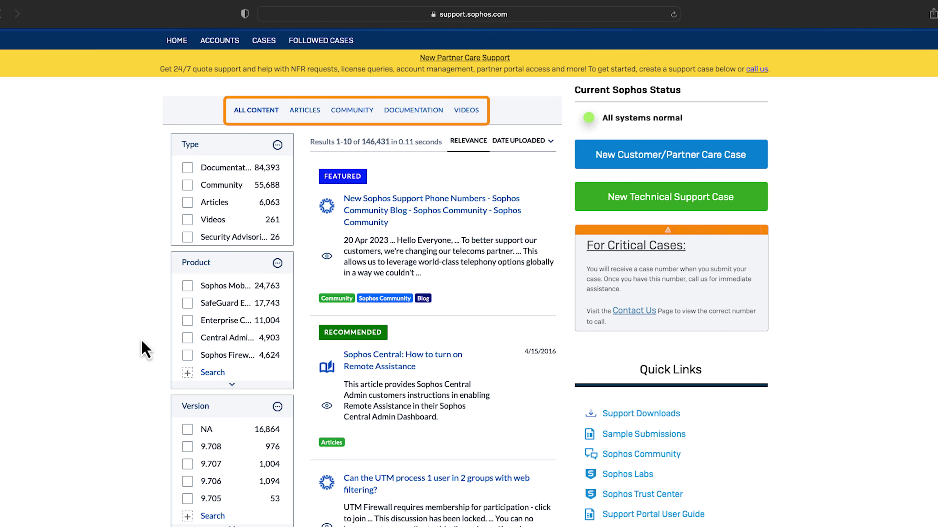
{"action": "left_click", "coordinate": [311, 116]}
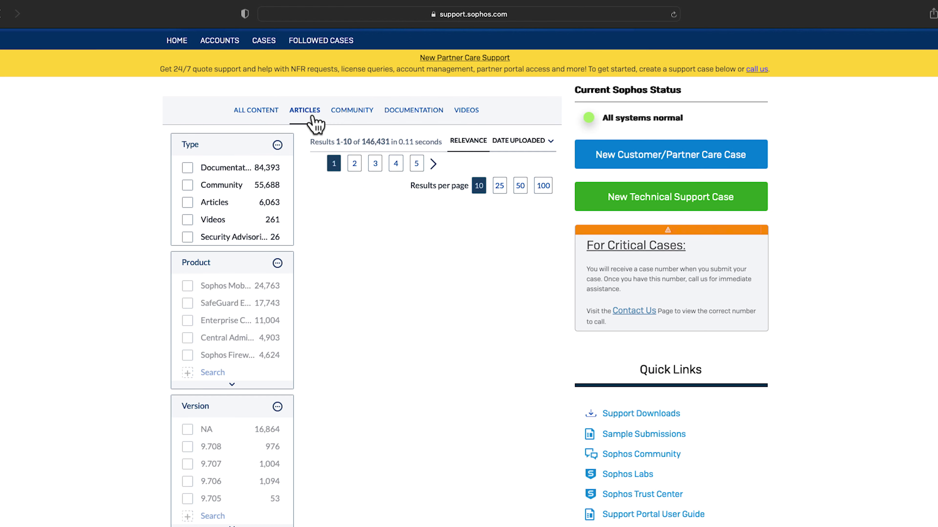
{"action": "left_click", "coordinate": [187, 168]}
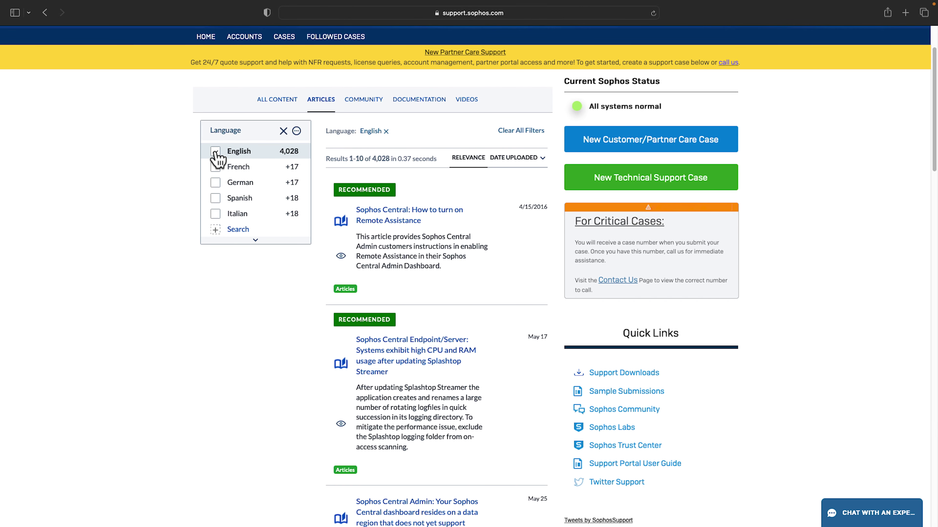
Step: Search 'tamper protection', narrow to Documentation for Central Admin Dashboard, then return home
{"action": "scroll", "coordinate": [219, 158], "scroll_direction": "up", "scroll_amount": 3}
{"action": "left_click", "coordinate": [307, 84]}
{"action": "type", "text": "tamp"}
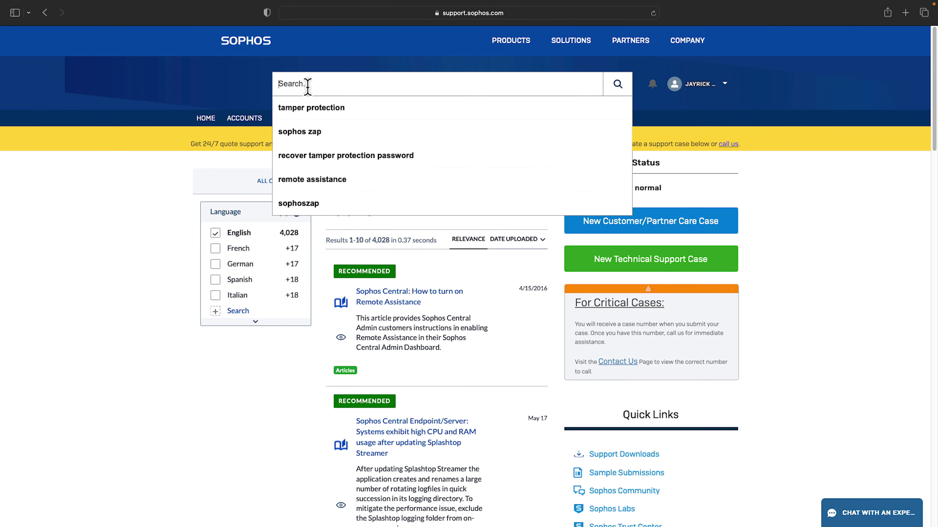
{"action": "type", "text": "er protection"}
{"action": "key", "text": "Return"}
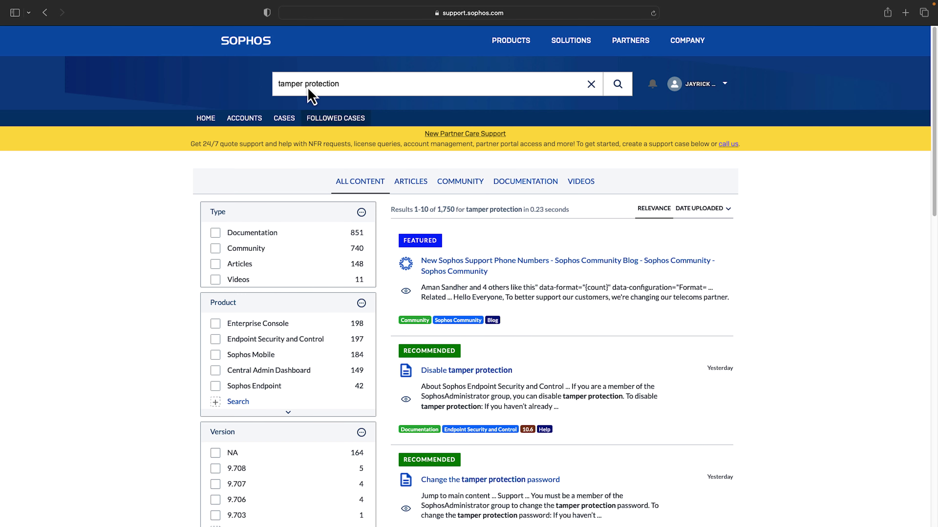
{"action": "scroll", "coordinate": [319, 174], "scroll_direction": "down", "scroll_amount": 1}
{"action": "left_click", "coordinate": [215, 209]}
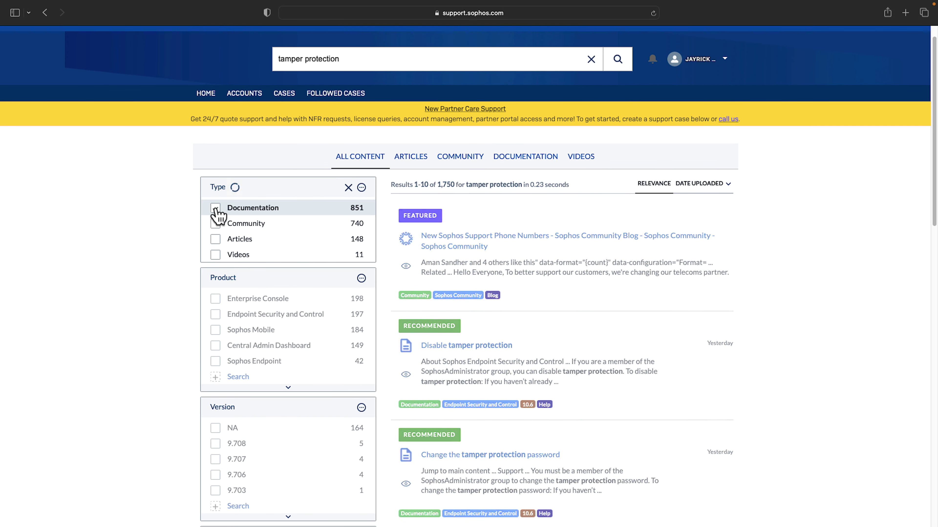
{"action": "left_click", "coordinate": [215, 346]}
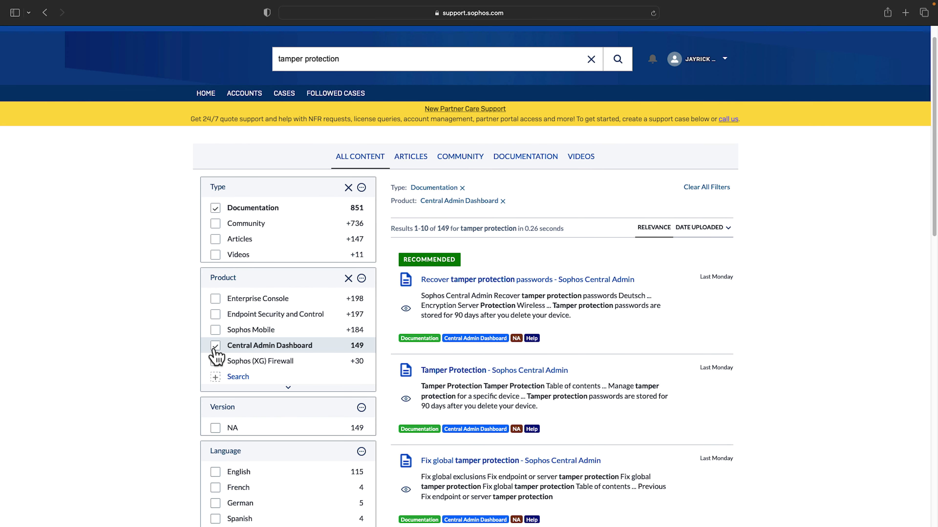
{"action": "left_click", "coordinate": [208, 95]}
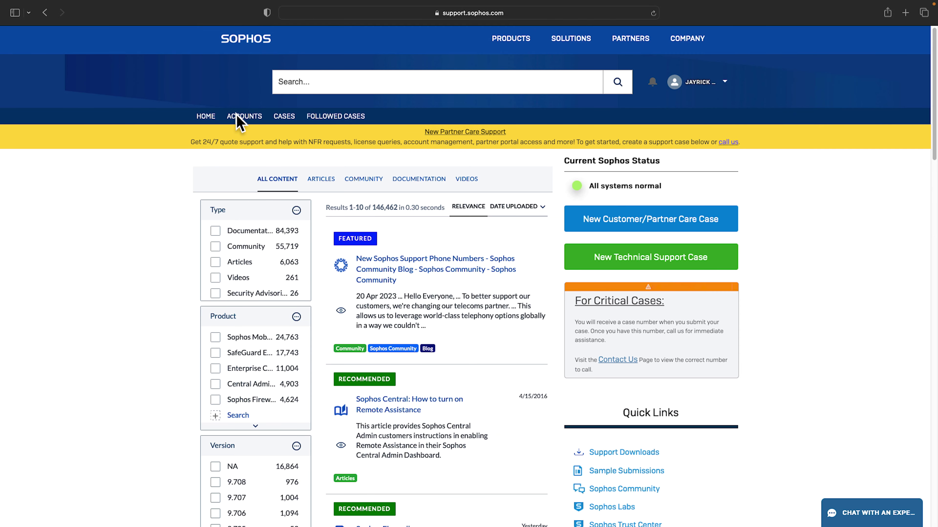
{"action": "scroll", "coordinate": [466, 300], "scroll_direction": "down", "scroll_amount": 4}
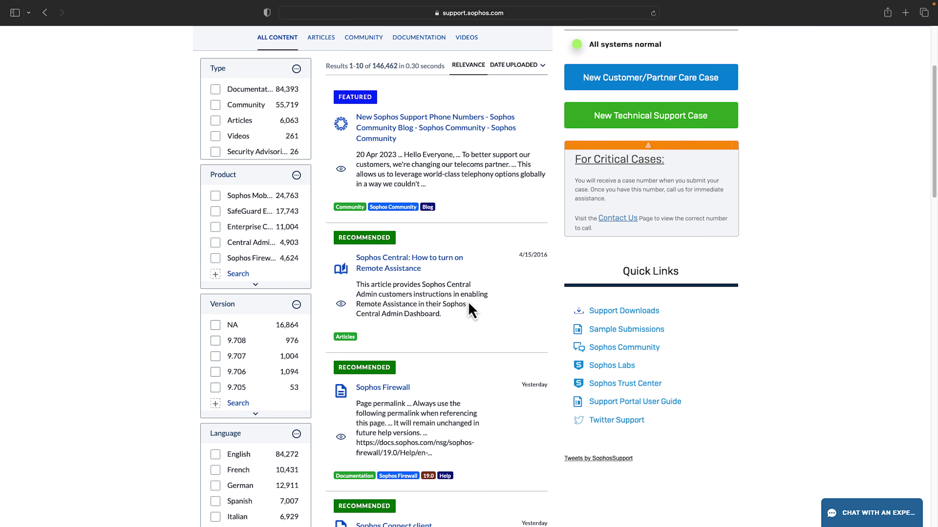
{"action": "scroll", "coordinate": [518, 278], "scroll_direction": "up", "scroll_amount": 5}
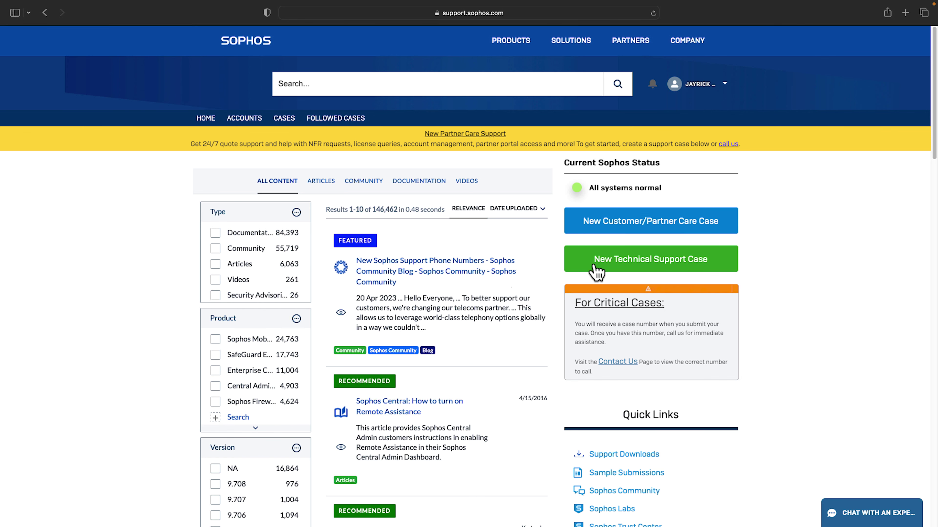
{"action": "left_click", "coordinate": [596, 272]}
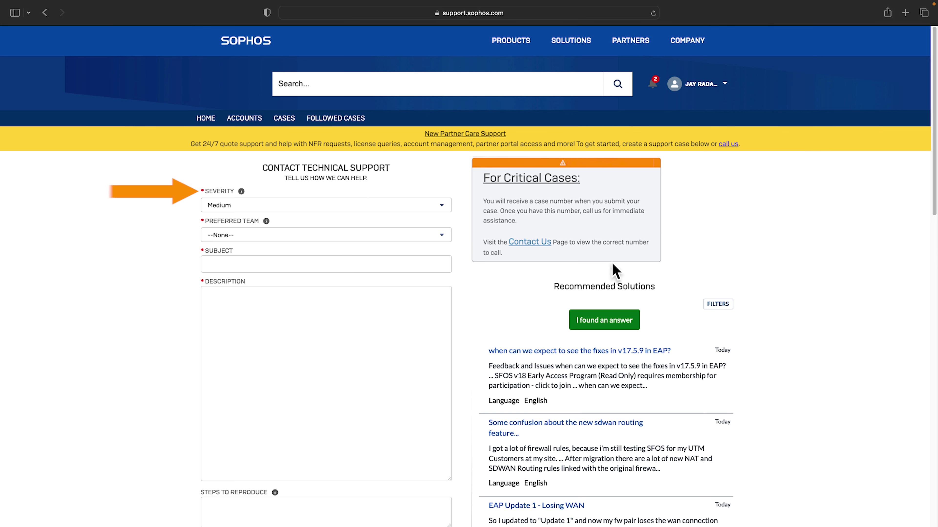
Step: Set the case severity to Low and preferred team to Global Support Team (in English)
{"action": "left_click", "coordinate": [288, 208]}
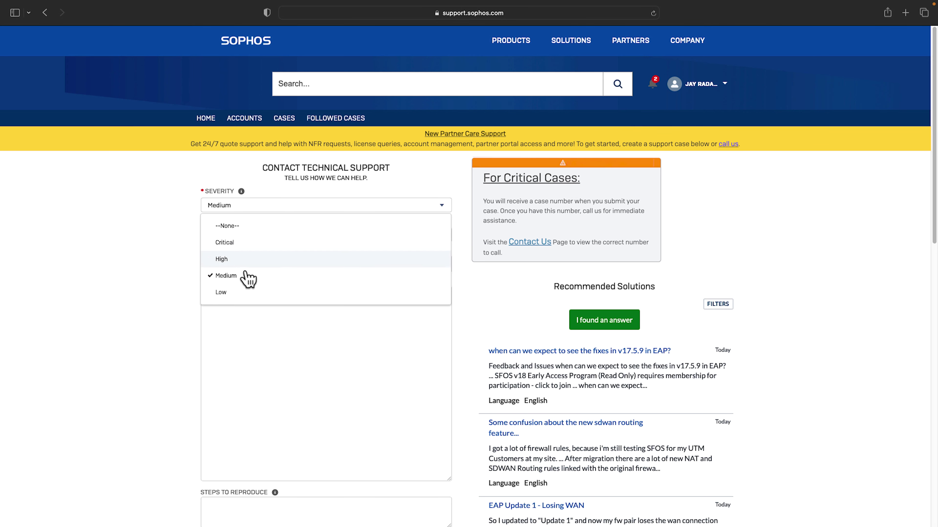
{"action": "left_click", "coordinate": [231, 295]}
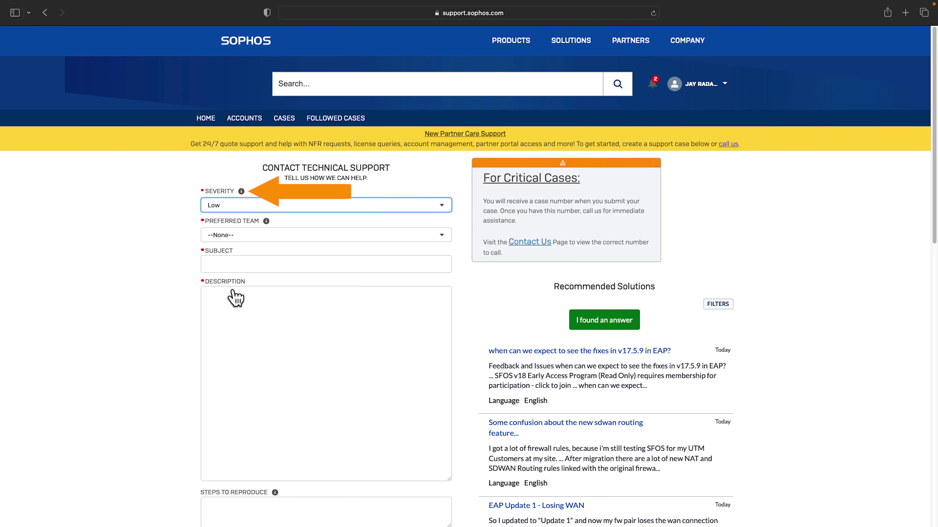
{"action": "left_click", "coordinate": [245, 239]}
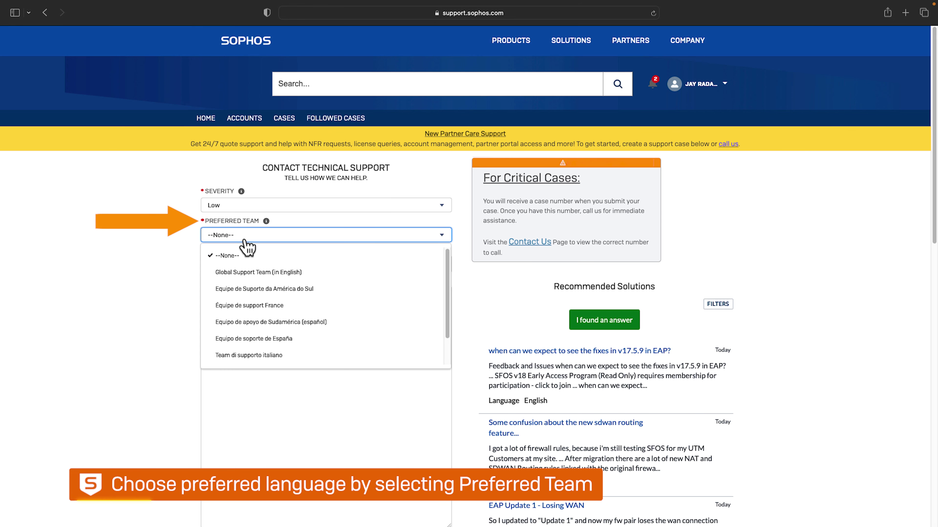
{"action": "mouse_move", "coordinate": [447, 285]}
{"action": "left_mouse_down"}
{"action": "mouse_move", "coordinate": [452, 316]}
{"action": "mouse_move", "coordinate": [447, 284]}
{"action": "left_mouse_up"}
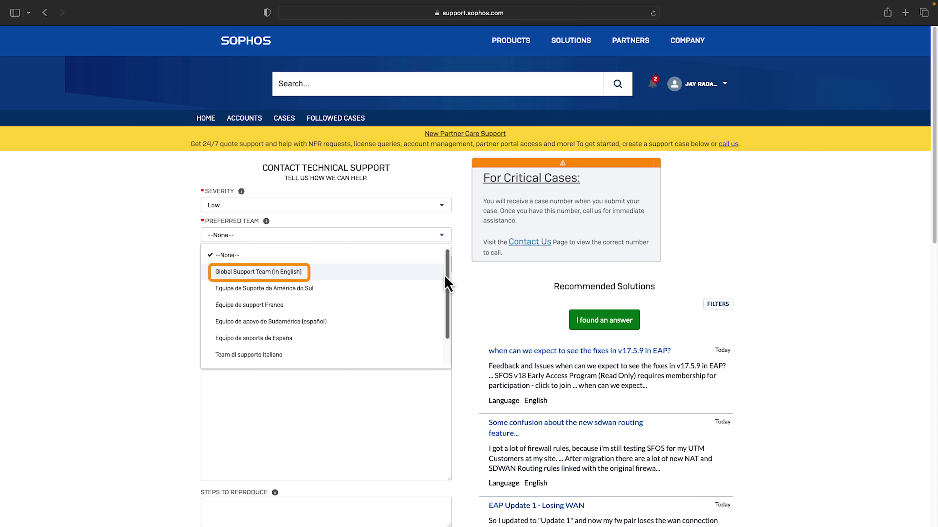
{"action": "left_click", "coordinate": [410, 274]}
Step: Enter subject 'Tamper Protection', the description, and the steps to reproduce
{"action": "left_click", "coordinate": [330, 264]}
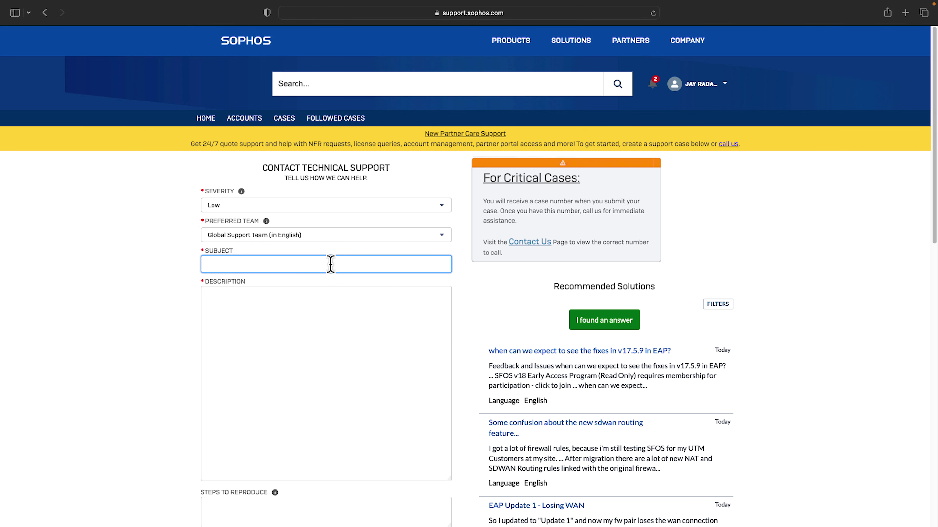
{"action": "type", "text": "Tamper Protection"}
{"action": "key", "text": "Tab"}
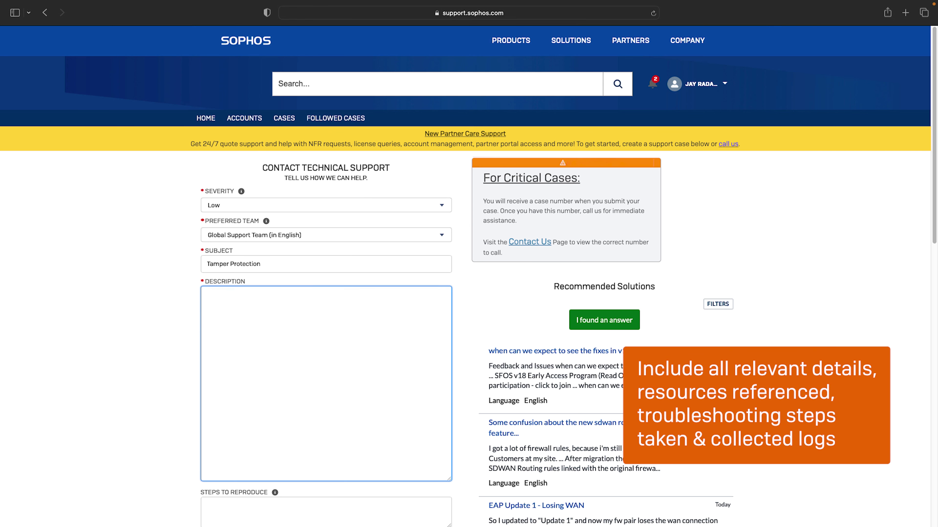
{"action": "type", "text": "Unable to disable tamper protection even though device deleted less than 90 days ago. Device appears in the list in Central and I recovered the password. In Endpoint, tamper protection toggle remains greyed out."}
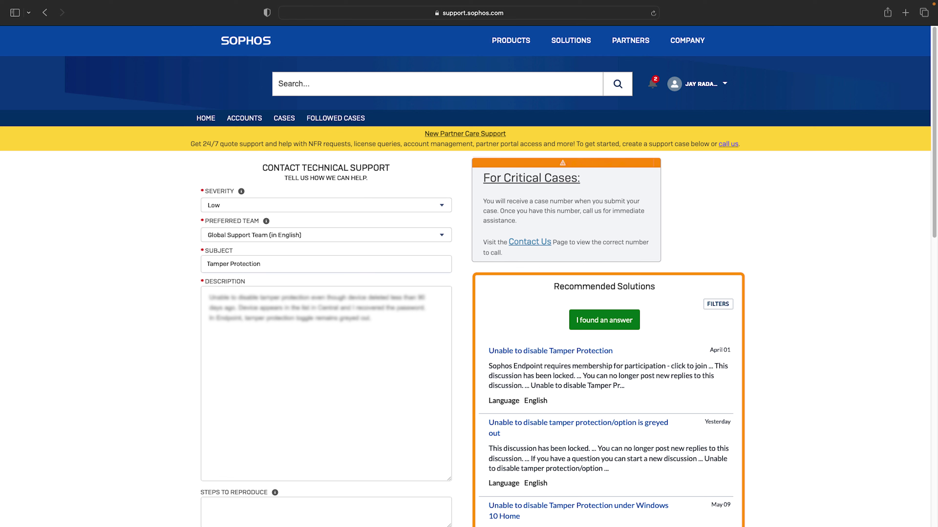
{"action": "scroll", "coordinate": [308, 272], "scroll_direction": "down", "scroll_amount": 6}
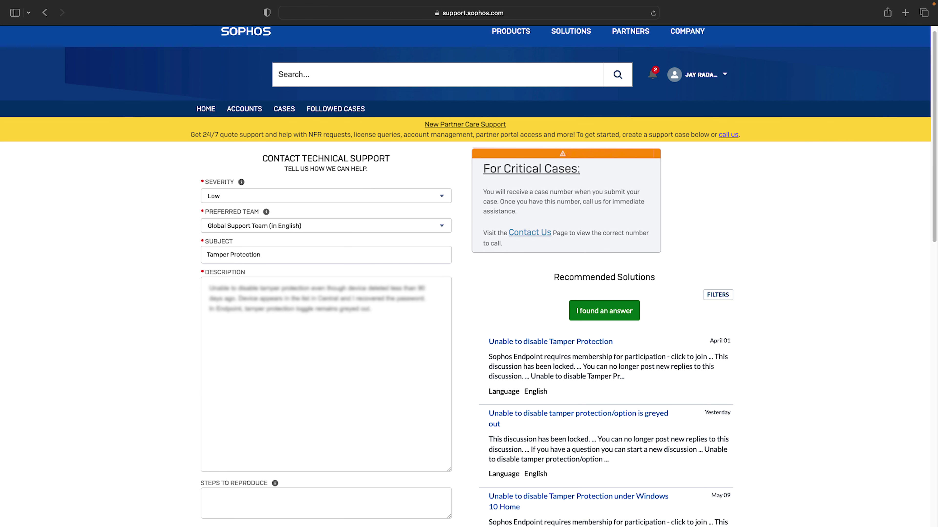
{"action": "left_click", "coordinate": [308, 274]}
{"action": "type", "text": "Attempt to disable tamper protection. Went to logs and ieports, recover tamper protection passwords. Check override box but toggle still greyed out."}
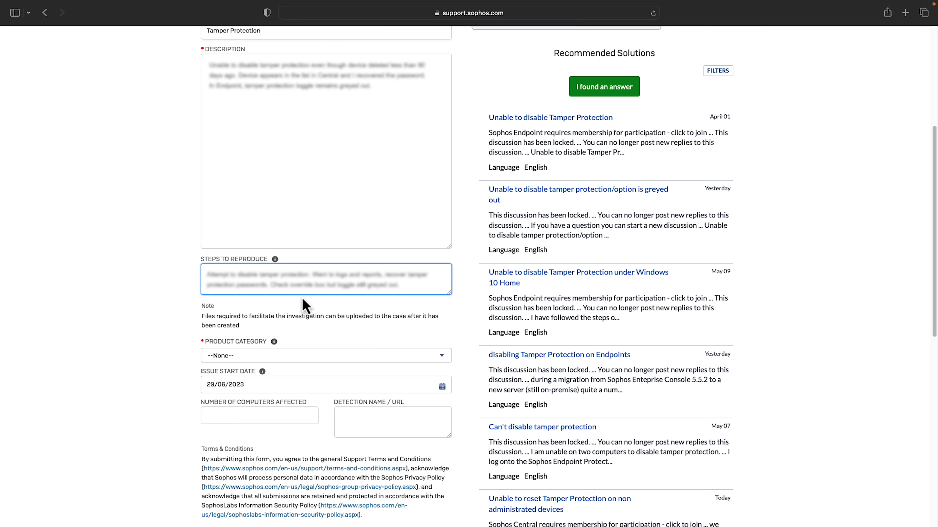
Step: Choose Endpoint & Server Protection, enter 3 affected computers, and submit the case
{"action": "left_click", "coordinate": [313, 356]}
{"action": "left_click", "coordinate": [302, 410]}
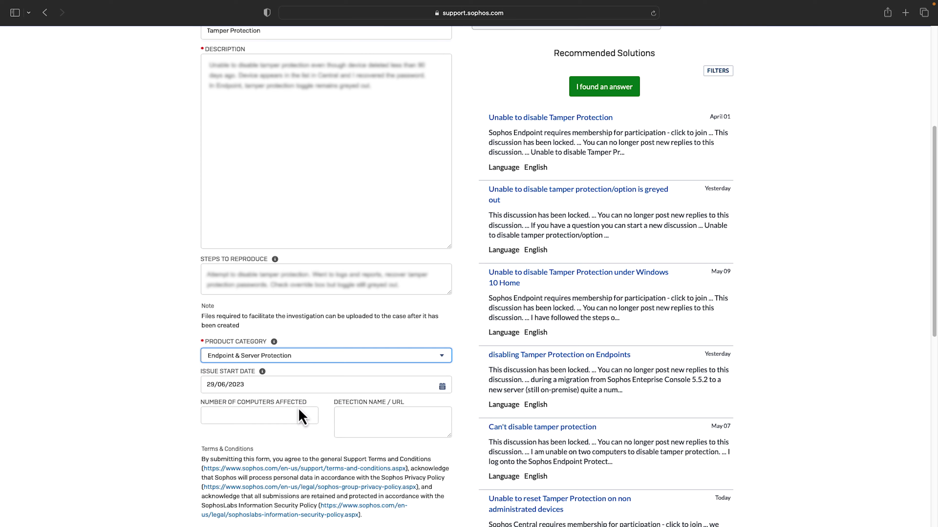
{"action": "scroll", "coordinate": [300, 415], "scroll_direction": "down", "scroll_amount": 1}
{"action": "left_click", "coordinate": [299, 398]}
{"action": "type", "text": "3"}
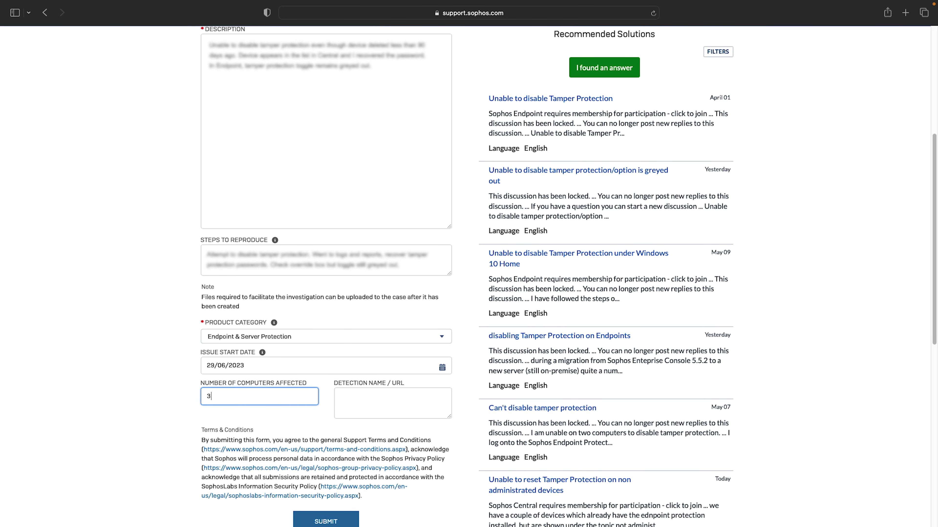
{"action": "scroll", "coordinate": [274, 408], "scroll_direction": "down", "scroll_amount": 3}
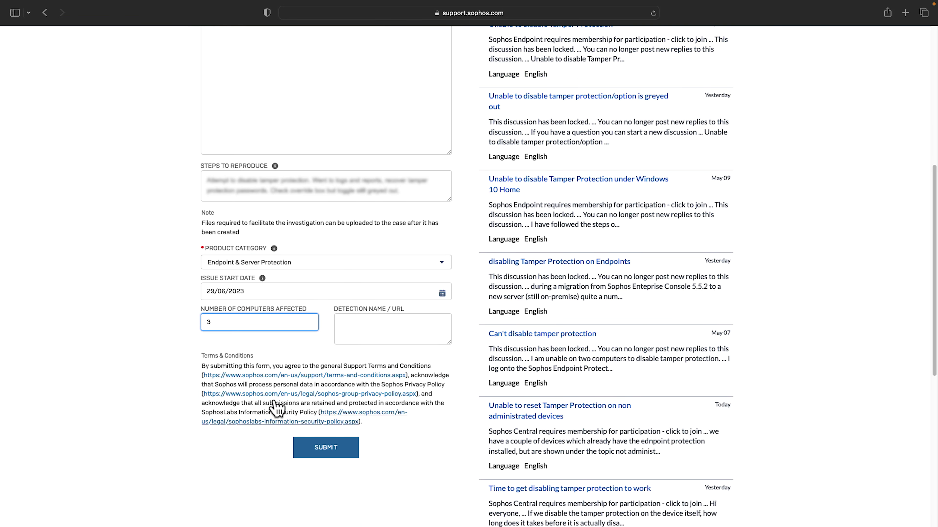
{"action": "left_click", "coordinate": [335, 455]}
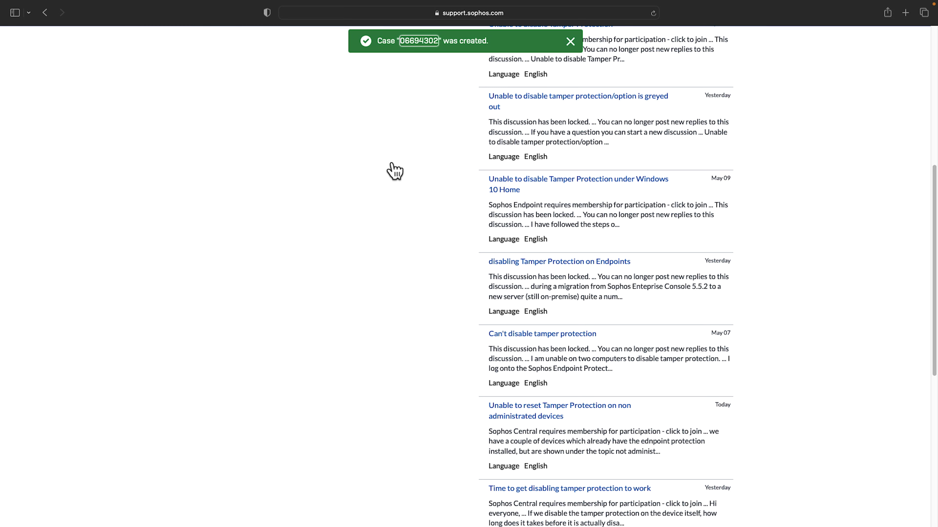
Step: Open the new tamper protection case from the All Open Cases list
{"action": "left_click", "coordinate": [417, 43]}
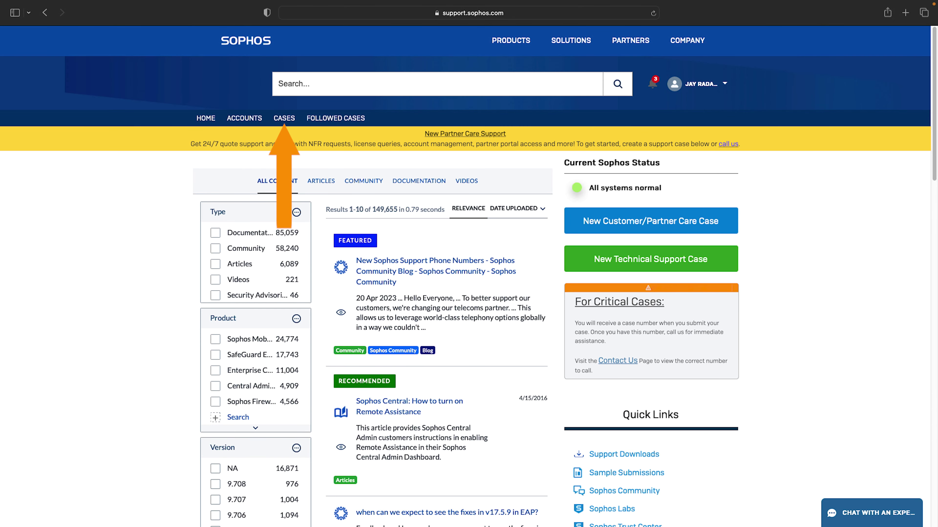
{"action": "left_click", "coordinate": [281, 125]}
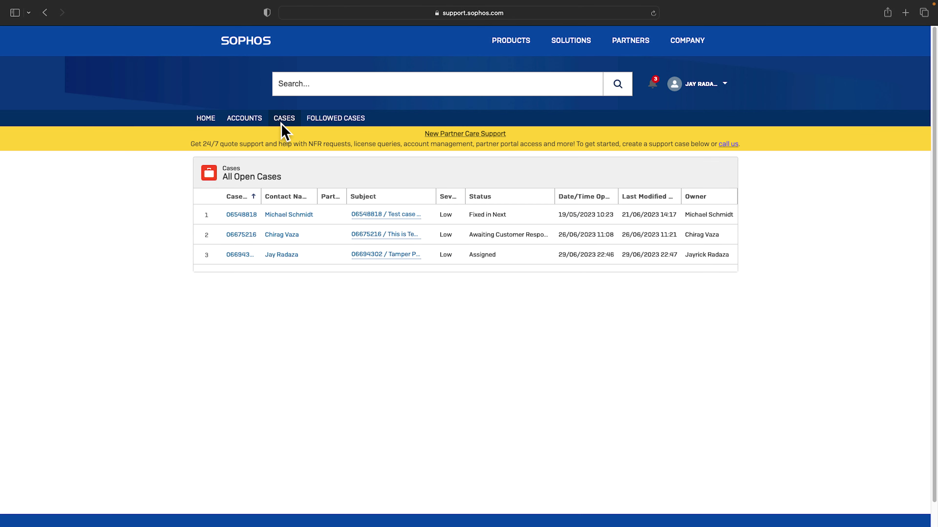
{"action": "left_click", "coordinate": [238, 254]}
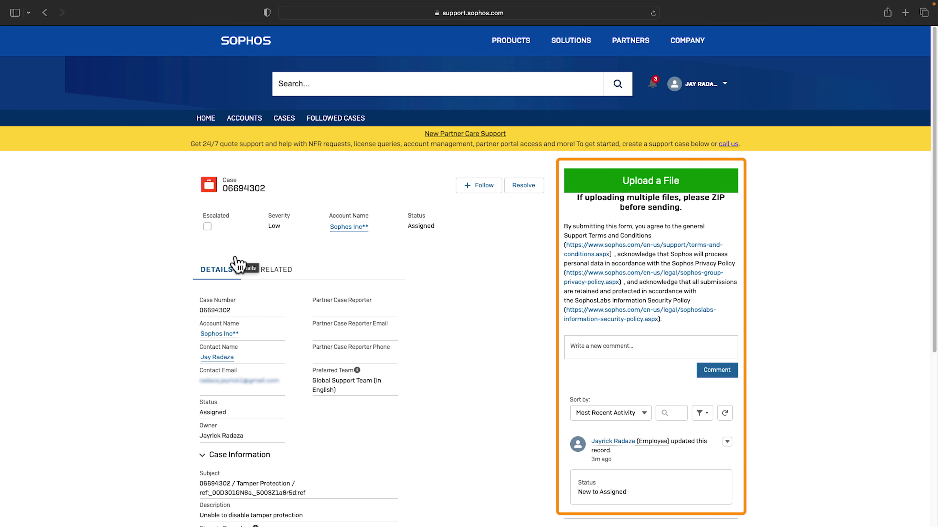
Step: Post the comment 'Issue now affecting 5 endpoints' on the case
{"action": "left_click", "coordinate": [591, 349]}
{"action": "type", "text": "Issue now affecting 5 endpoints"}
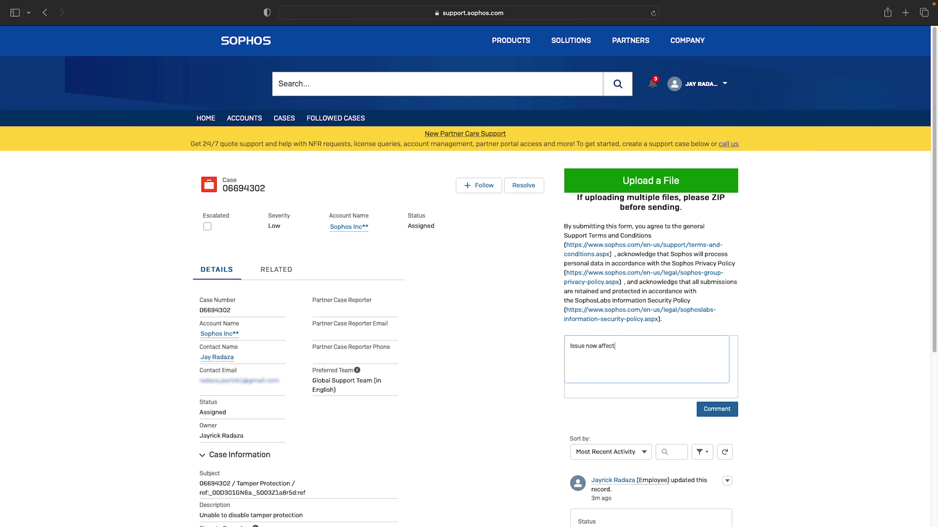
{"action": "left_click", "coordinate": [724, 413]}
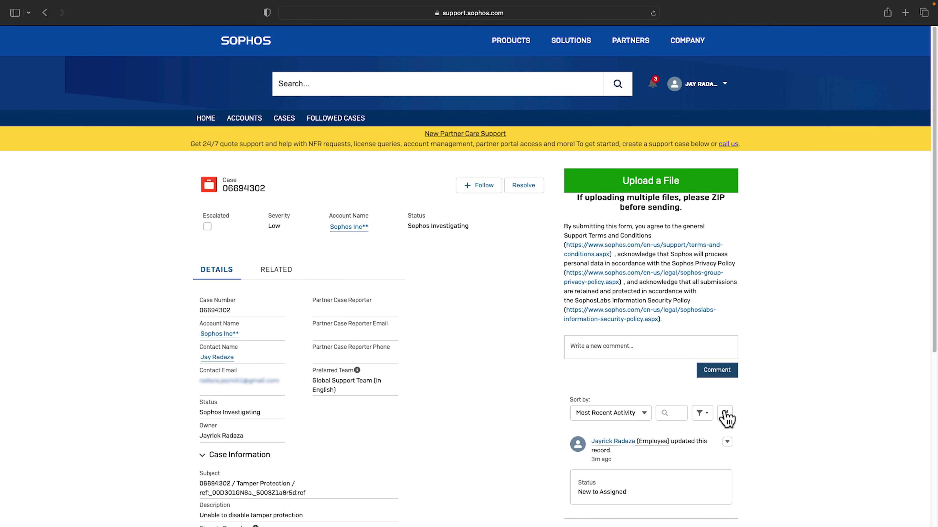
{"action": "scroll", "coordinate": [727, 418], "scroll_direction": "down", "scroll_amount": 1}
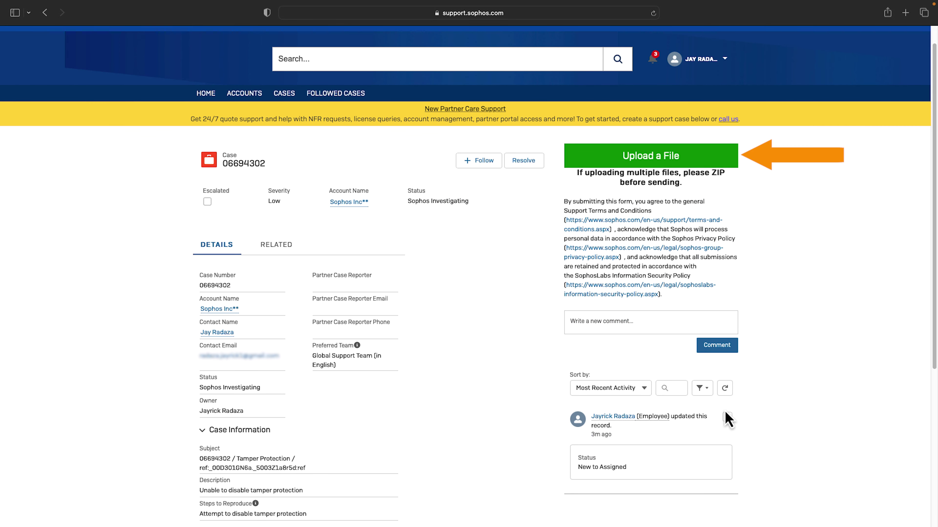
Step: Securely upload the screenshot from Downloads as an encrypted attachment to the case
{"action": "left_click", "coordinate": [655, 158]}
{"action": "left_click", "coordinate": [504, 225]}
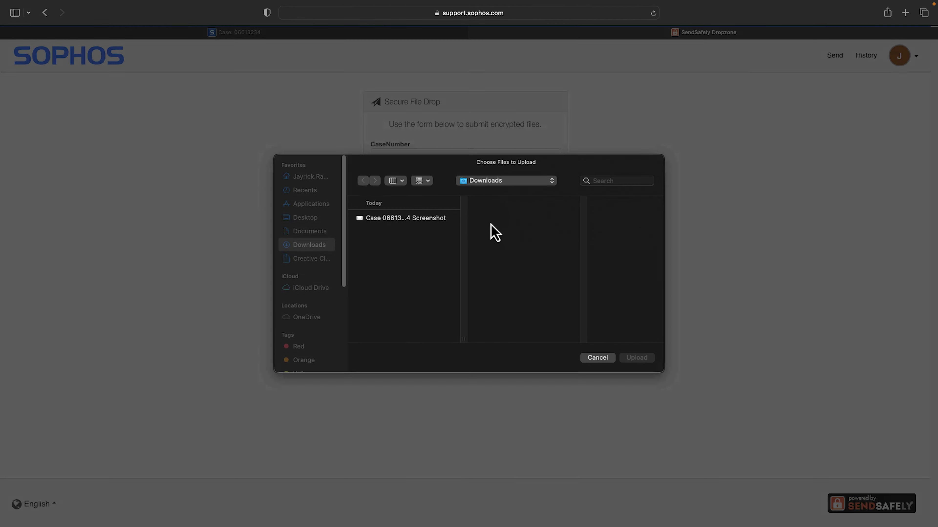
{"action": "left_click", "coordinate": [424, 220]}
{"action": "left_click", "coordinate": [636, 358]}
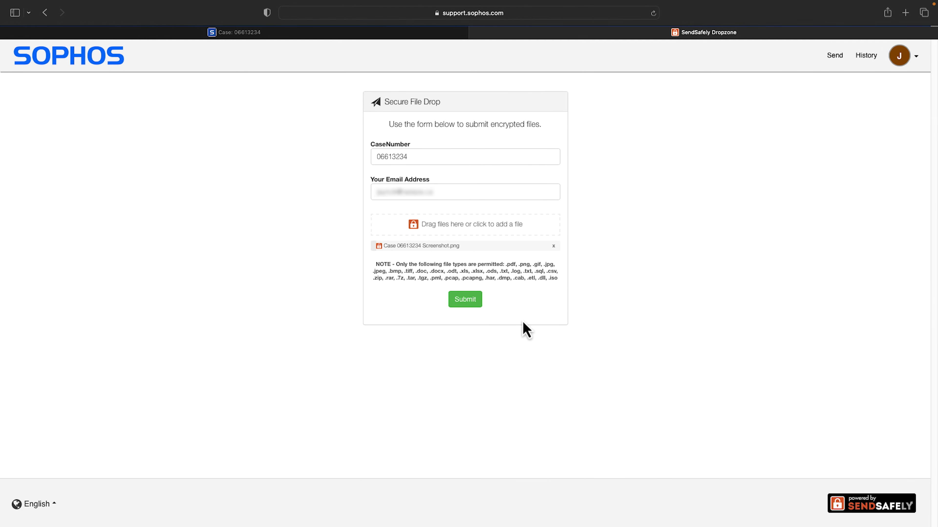
{"action": "left_click", "coordinate": [465, 300]}
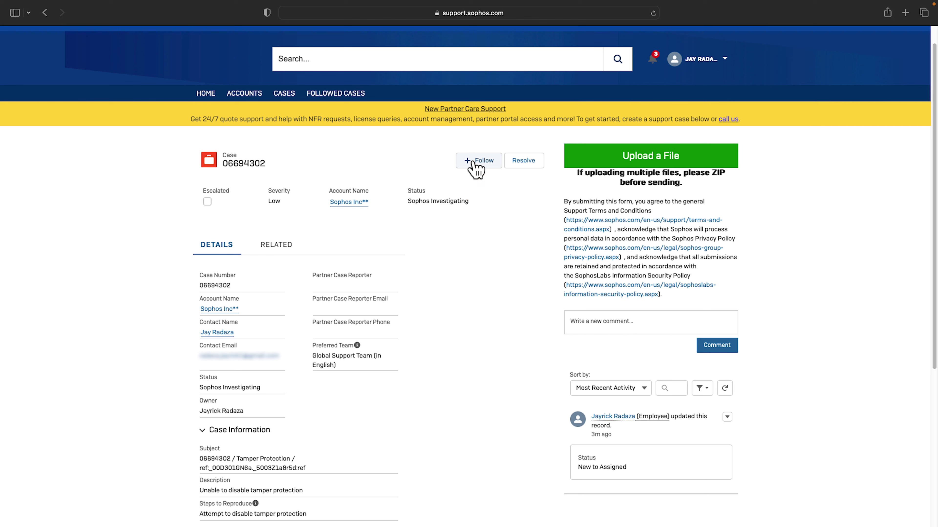
{"action": "left_click", "coordinate": [331, 97]}
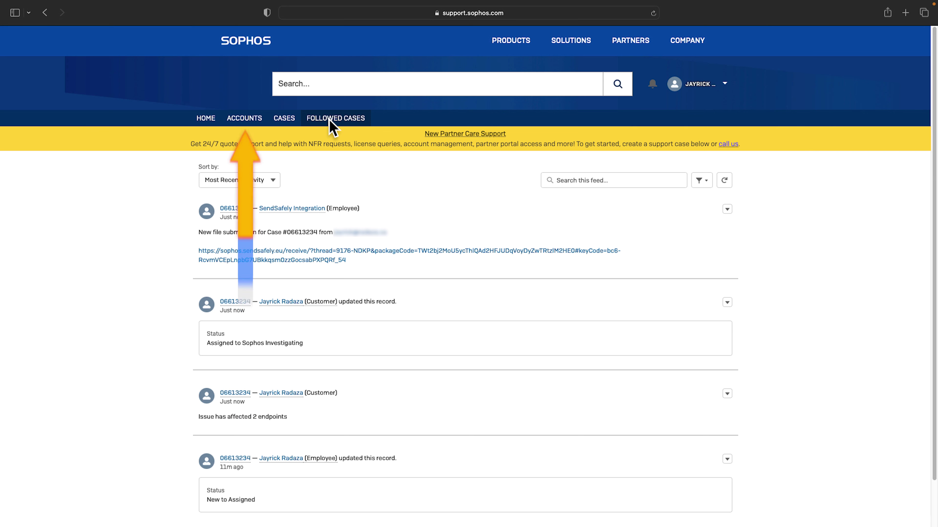
Step: Open the shared account MSP_Demo and view its related support cases
{"action": "left_click", "coordinate": [244, 119]}
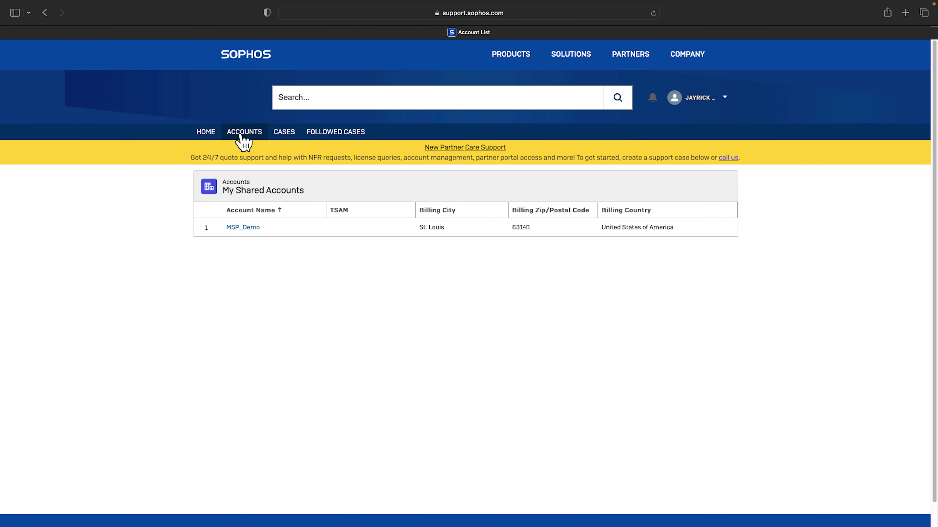
{"action": "left_click", "coordinate": [241, 228]}
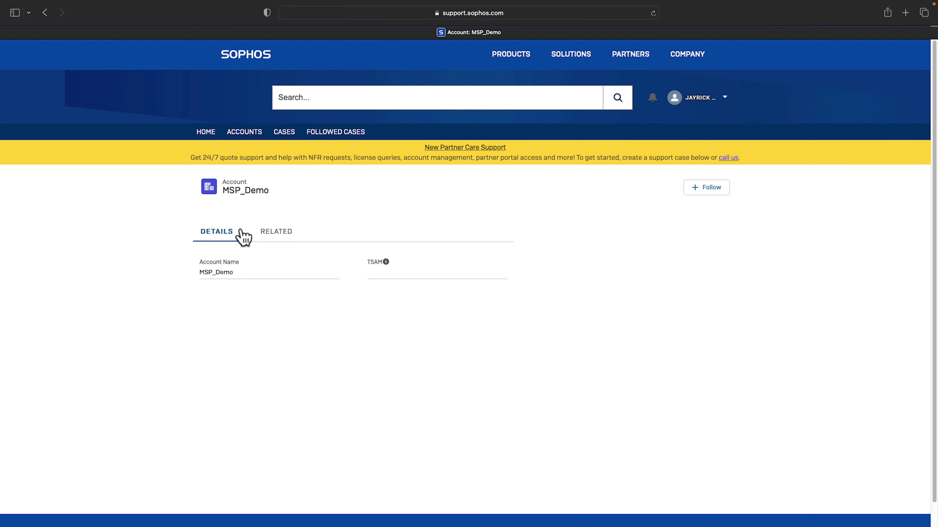
{"action": "left_click", "coordinate": [272, 236]}
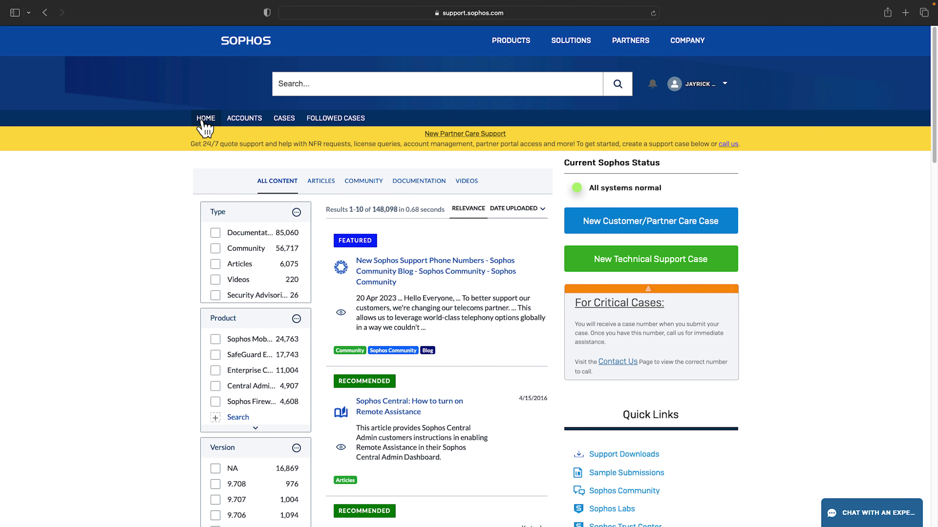
Step: Under My Partners, grant and confirm data access for Test Cloud Partner Dashboard Access
{"action": "scroll", "coordinate": [203, 121], "scroll_direction": "down", "scroll_amount": 15}
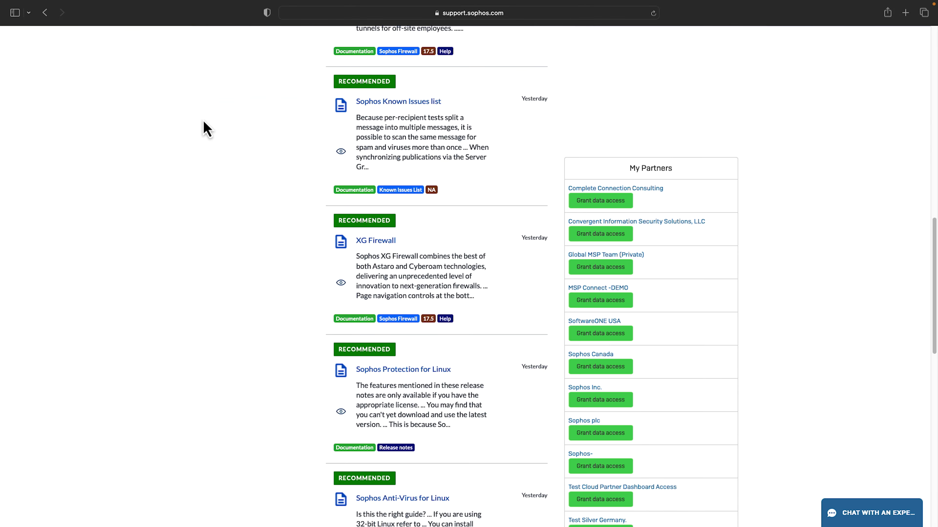
{"action": "scroll", "coordinate": [204, 122], "scroll_direction": "down", "scroll_amount": 3}
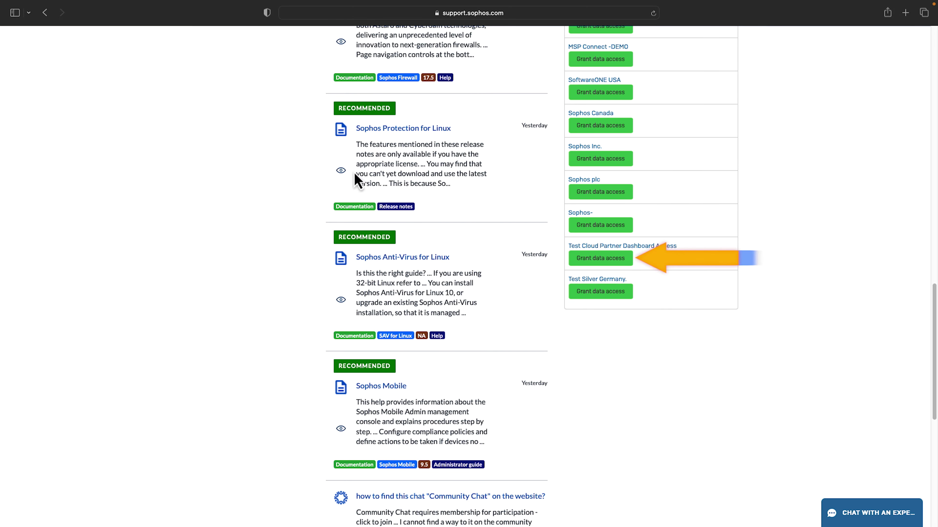
{"action": "left_click", "coordinate": [608, 260]}
{"action": "left_click", "coordinate": [565, 313]}
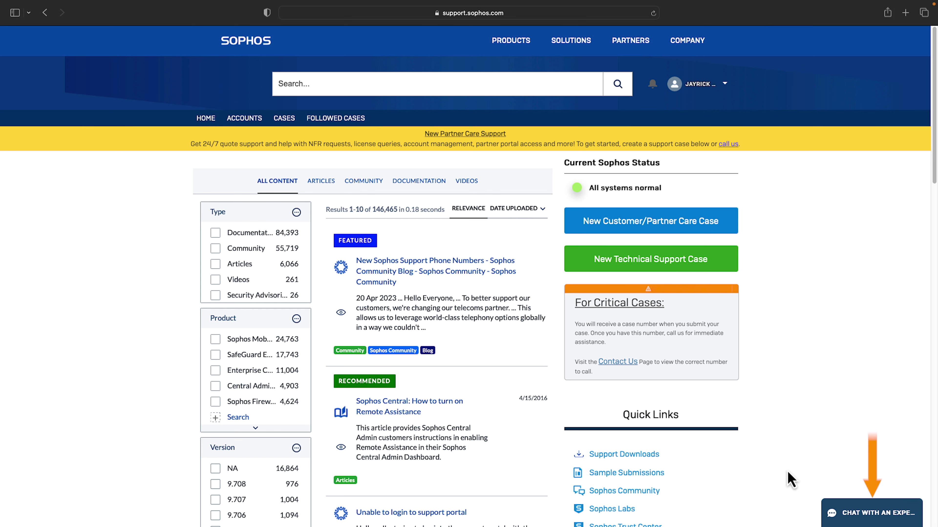
Step: Request a chat with subject 'Tamper Protection' to the Enduser & Server Security team
{"action": "left_click", "coordinate": [848, 509]}
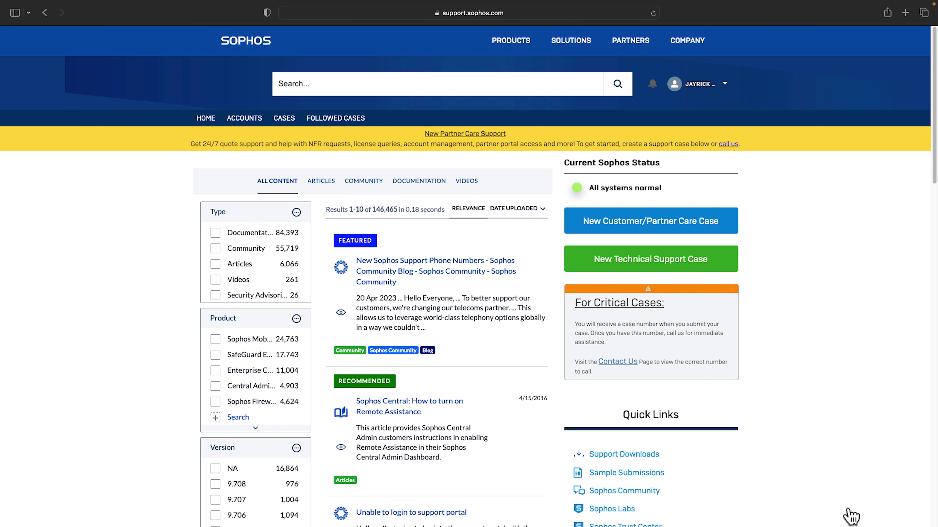
{"action": "left_click", "coordinate": [822, 415]}
{"action": "type", "text": "Tamper Protection"}
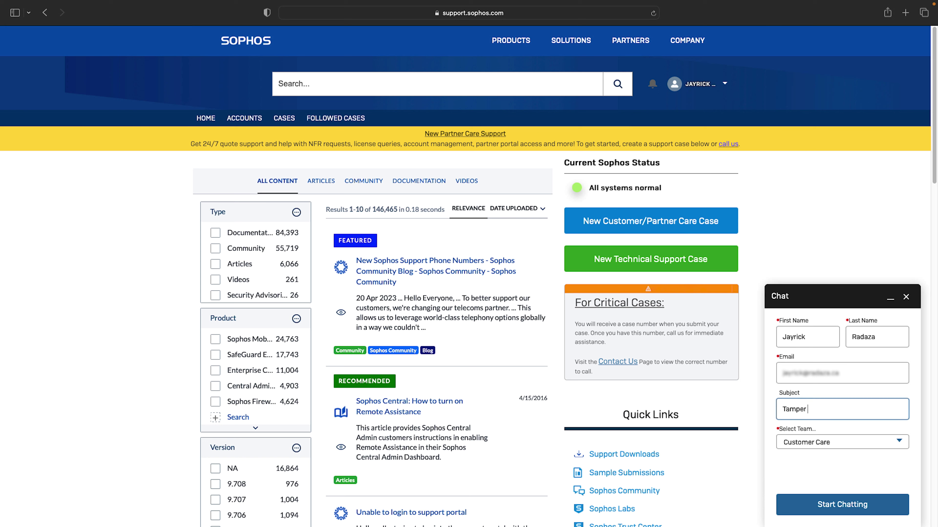
{"action": "left_click", "coordinate": [826, 442]}
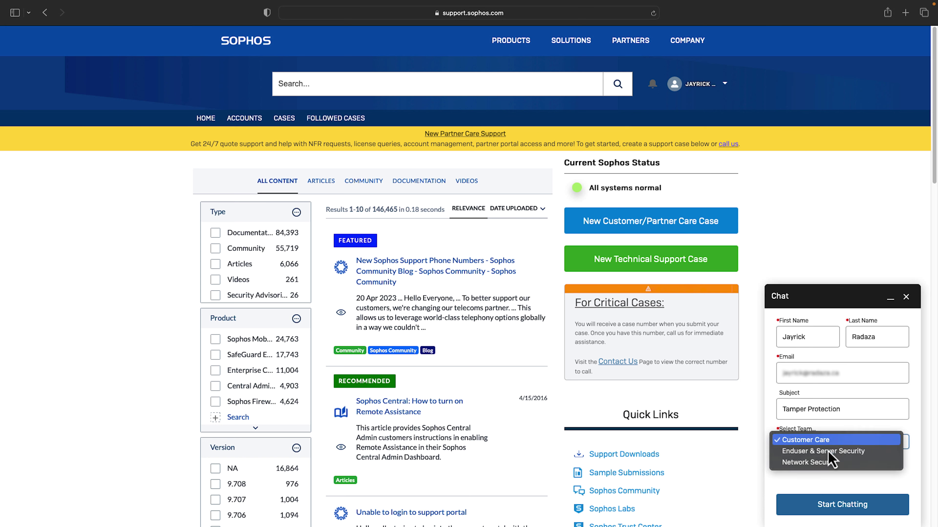
{"action": "left_click", "coordinate": [829, 450]}
{"action": "left_click", "coordinate": [835, 505]}
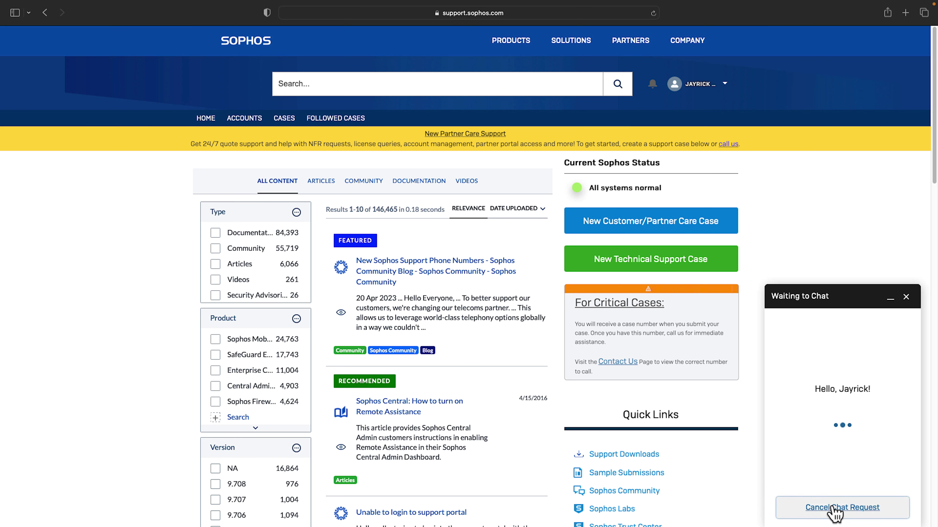